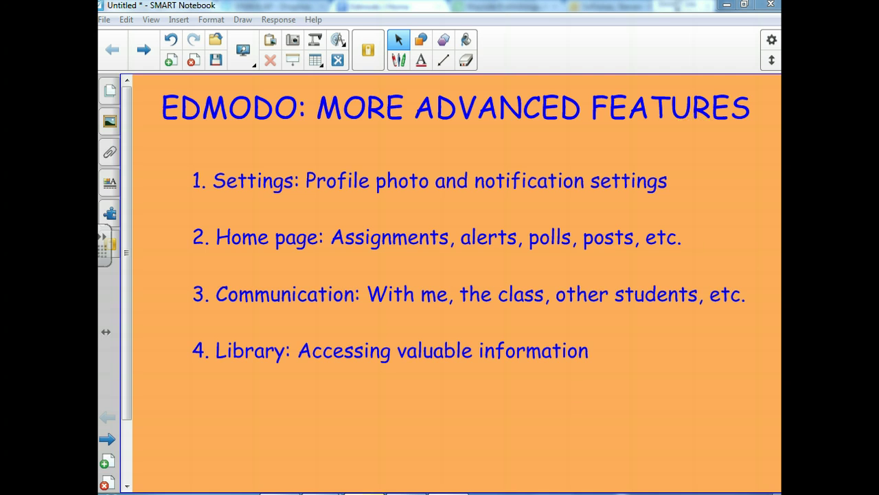
Switch from SMART Notebook to Edmodo in the browser and open the account settings page.
{"action": "left_click", "coordinate": [726, 6]}
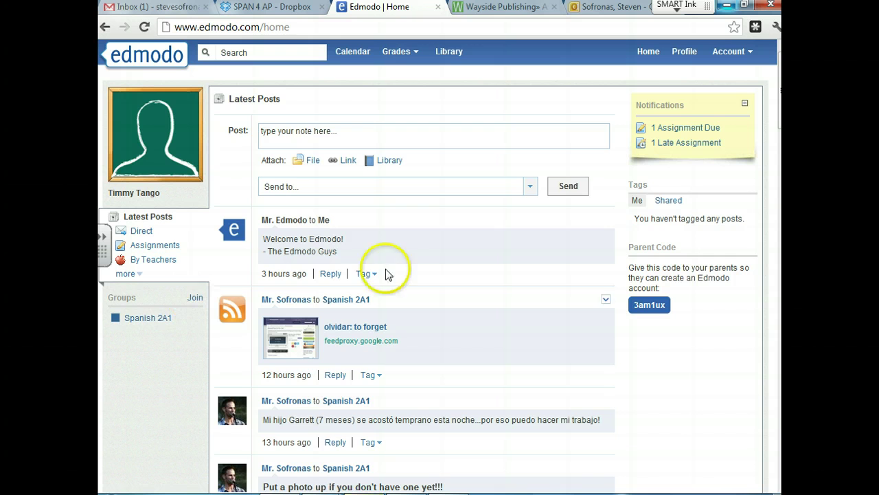
{"action": "left_click", "coordinate": [748, 53]}
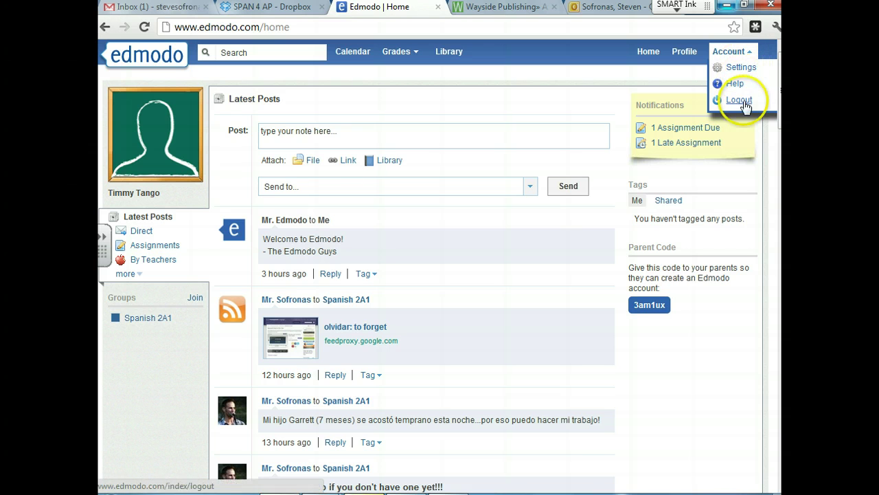
{"action": "left_click", "coordinate": [741, 68]}
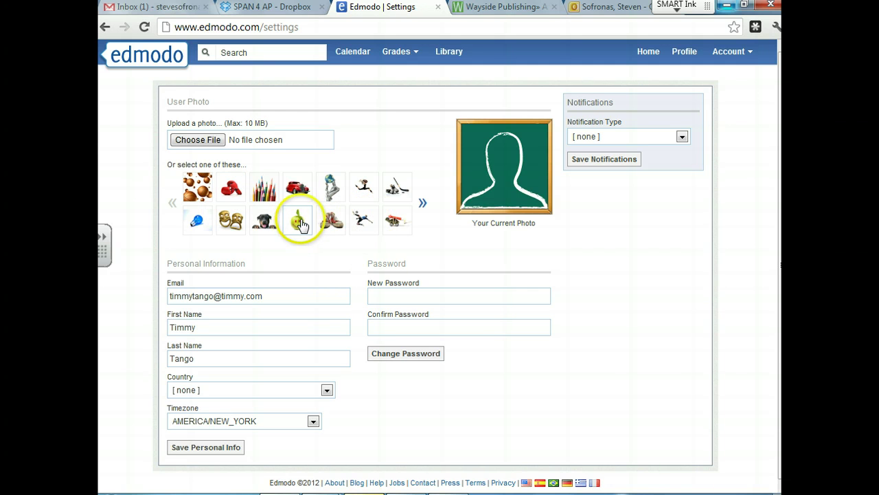
Upload the Koala image from the Sample Pictures folder as the user photo.
{"action": "left_click", "coordinate": [210, 143]}
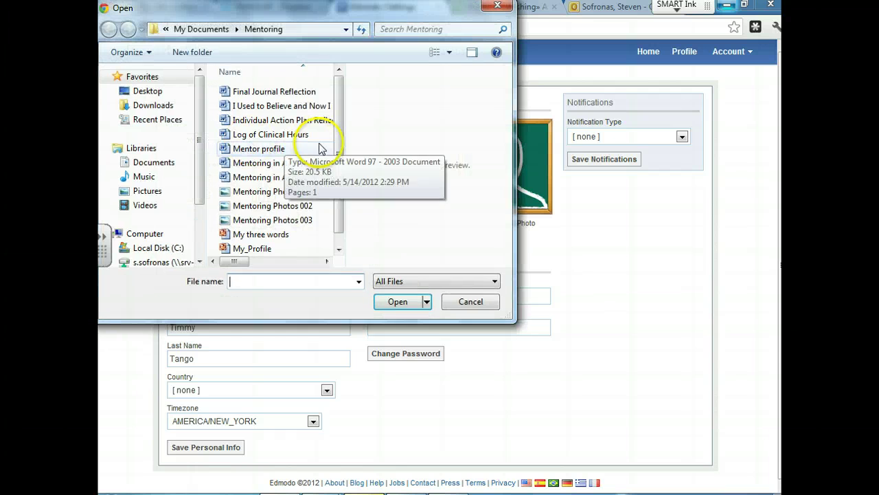
{"action": "left_click_drag", "start_coordinate": [333, 173], "coordinate": [337, 188]}
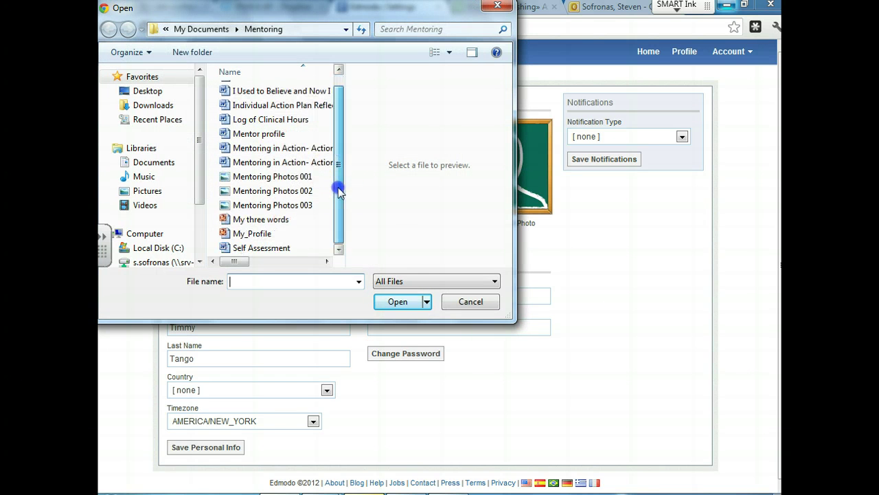
{"action": "left_click", "coordinate": [169, 191]}
{"action": "left_click", "coordinate": [260, 142]}
{"action": "double_click", "coordinate": [260, 142]}
{"action": "left_click_drag", "start_coordinate": [337, 144], "coordinate": [336, 195]}
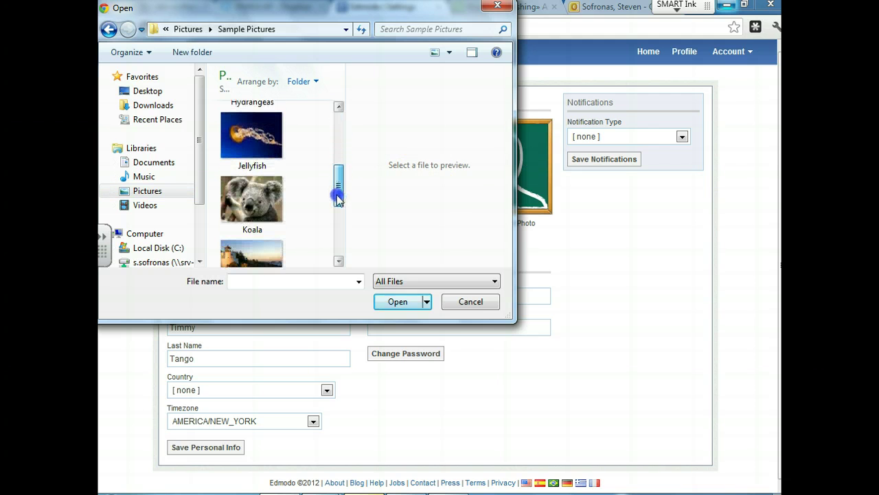
{"action": "double_click", "coordinate": [265, 192]}
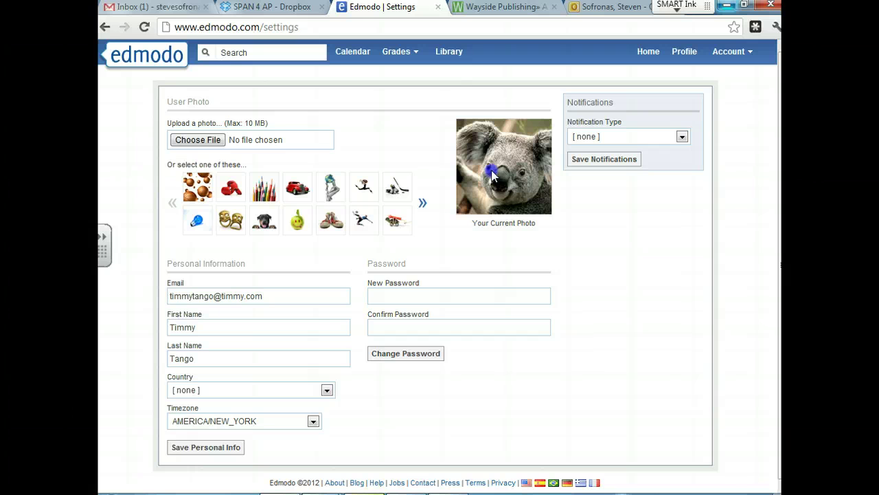
Set the notification type to the account's e-mail address.
{"action": "left_click", "coordinate": [683, 137]}
{"action": "left_click", "coordinate": [605, 171]}
{"action": "left_click", "coordinate": [684, 137]}
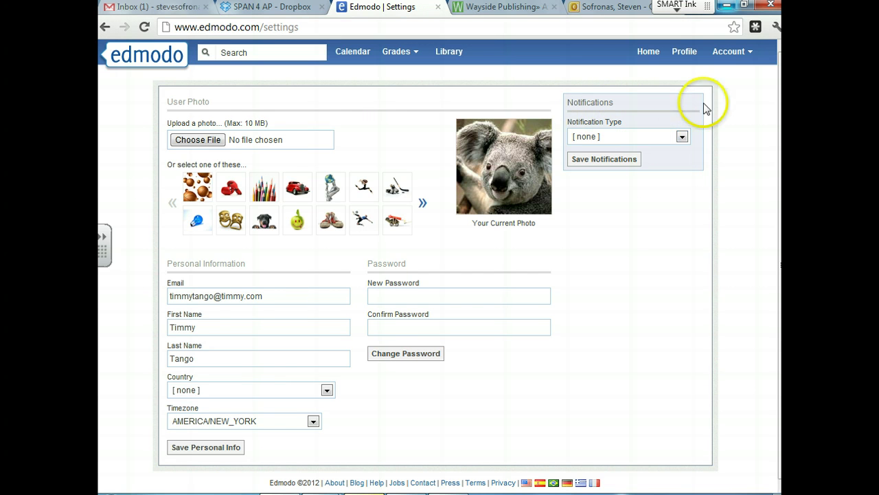
{"action": "left_click", "coordinate": [682, 137]}
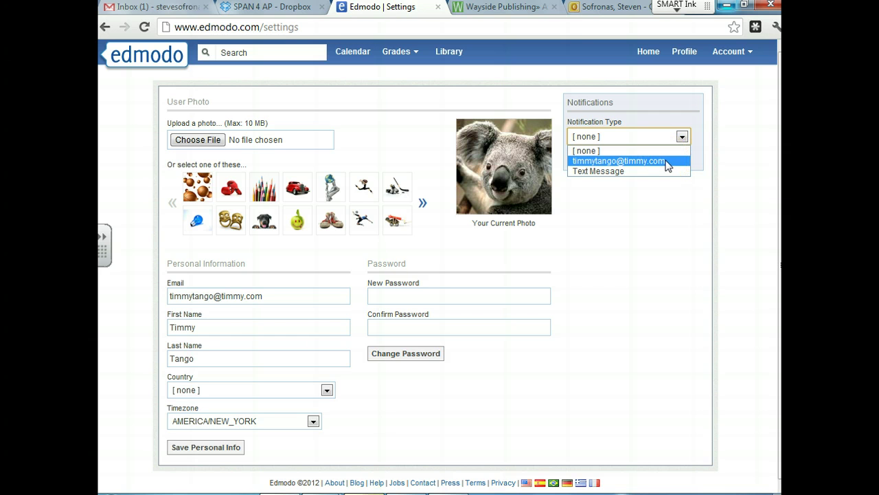
{"action": "left_click", "coordinate": [666, 163]}
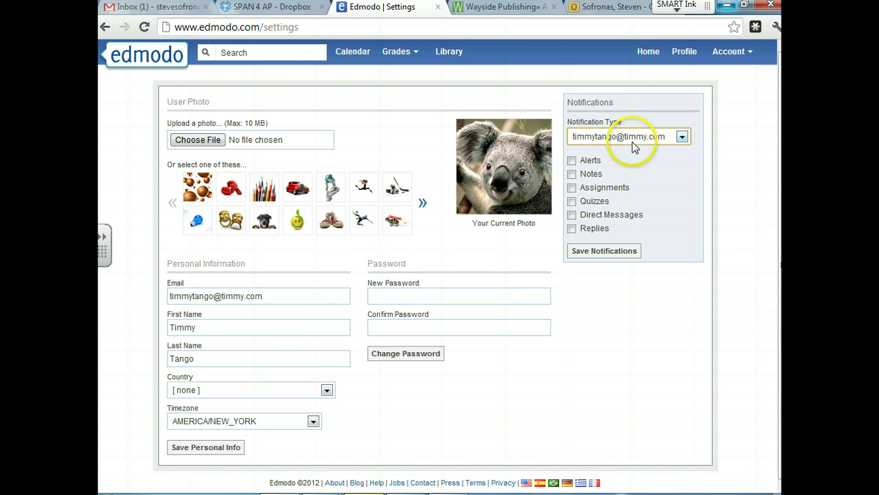
Enable notifications for Alerts, Notes, Assignments, Quizzes, Direct Messages and Replies, and save the notification settings.
{"action": "left_click", "coordinate": [572, 162]}
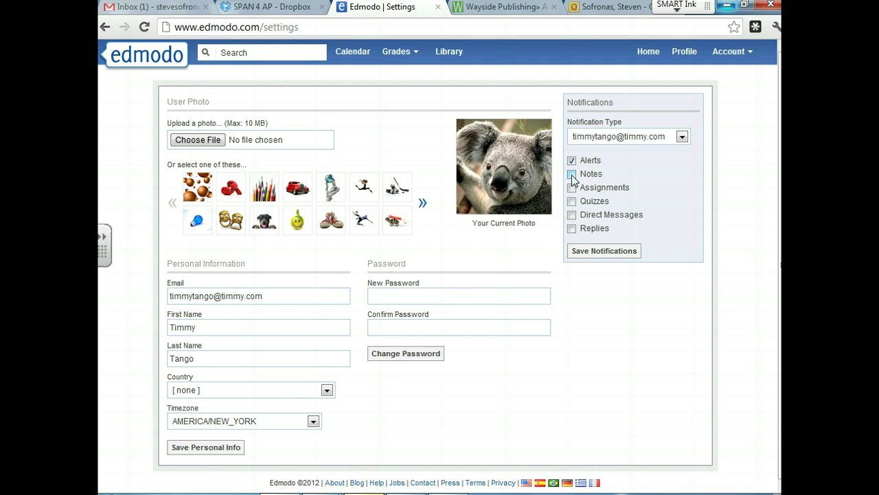
{"action": "left_click", "coordinate": [572, 175]}
{"action": "left_click", "coordinate": [572, 188]}
{"action": "left_click", "coordinate": [573, 200]}
{"action": "left_click", "coordinate": [573, 215]}
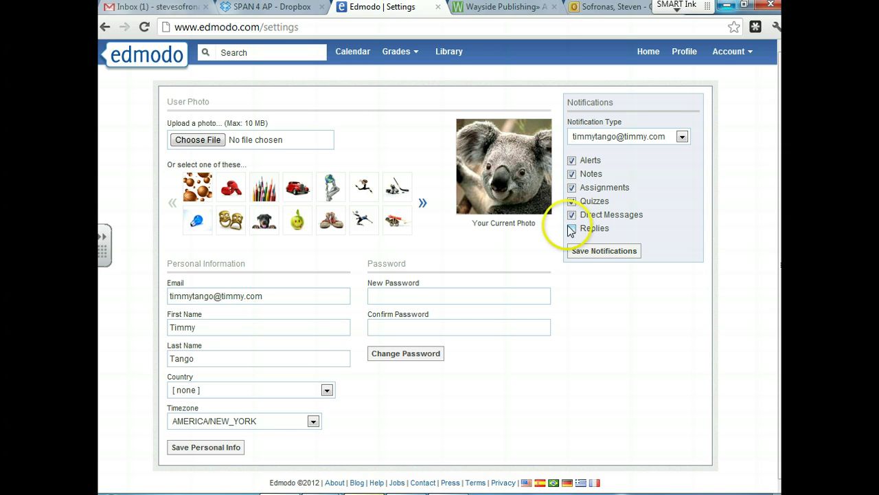
{"action": "left_click", "coordinate": [572, 228]}
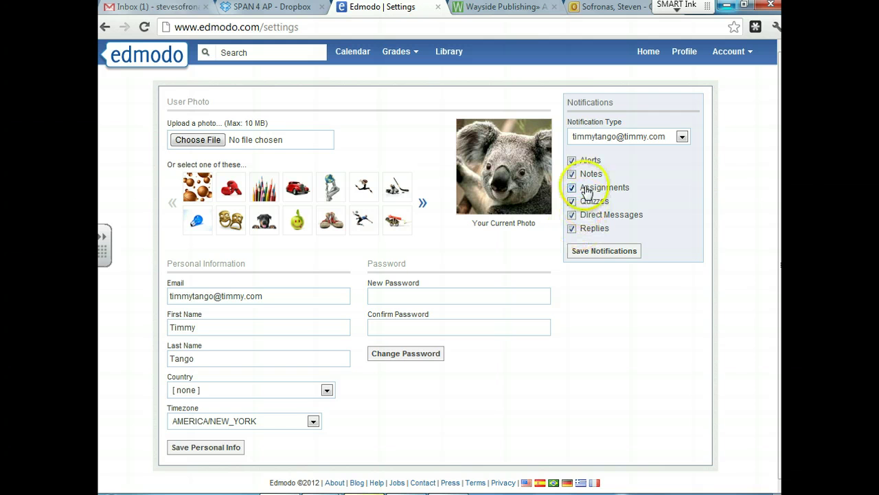
{"action": "left_click", "coordinate": [612, 252]}
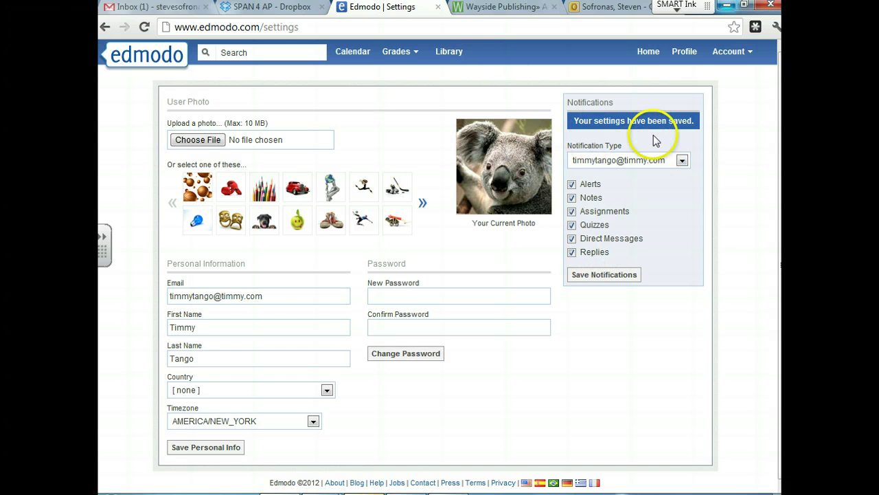
Open the student's profile from the home page and set the preferred learning style to Hands-on.
{"action": "left_click", "coordinate": [648, 52]}
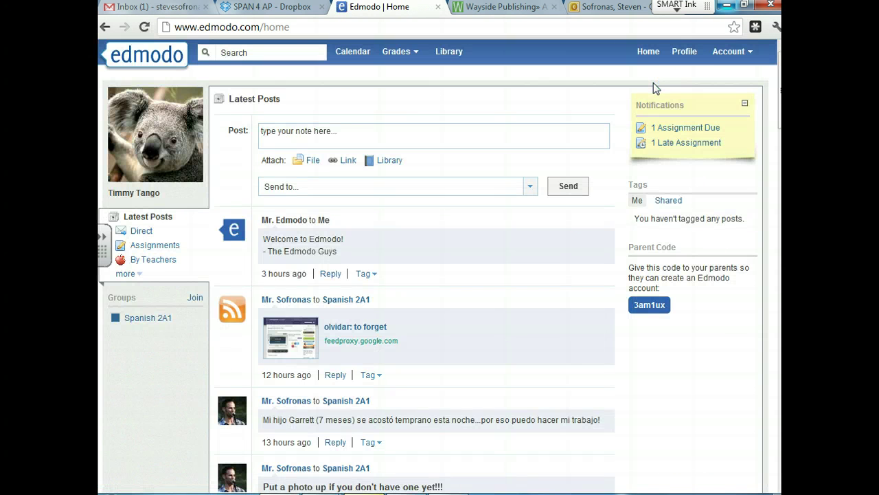
{"action": "left_click", "coordinate": [684, 55]}
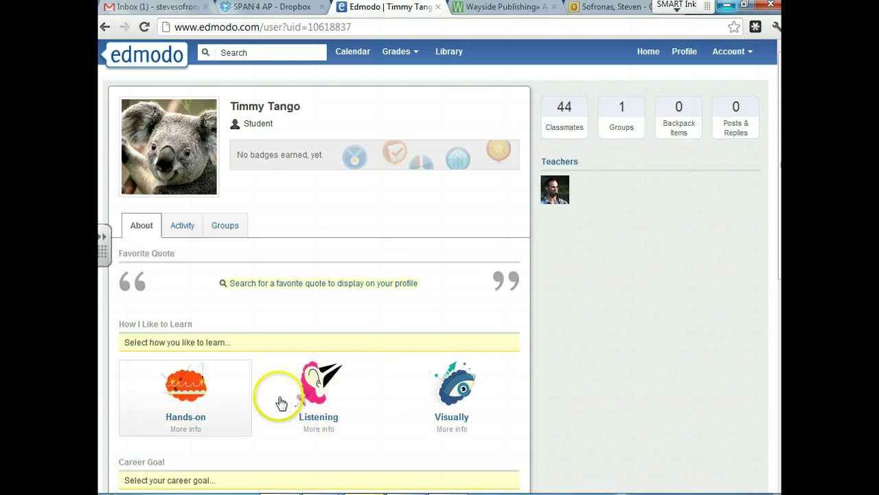
{"action": "left_click", "coordinate": [196, 402]}
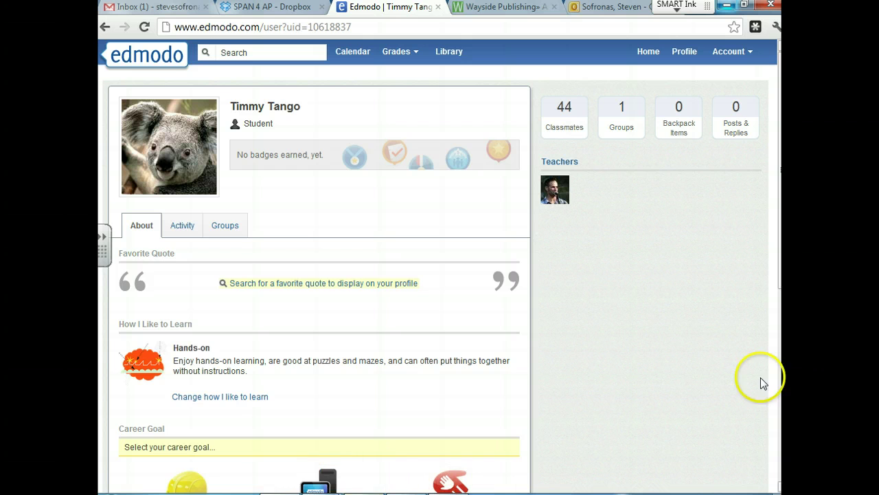
Set the profile's career goal to Musician from the Music & Arts category.
{"action": "scroll", "coordinate": [776, 206], "scroll_direction": "down", "scroll_amount": 1}
{"action": "scroll", "coordinate": [443, 275], "scroll_direction": "down", "scroll_amount": 5}
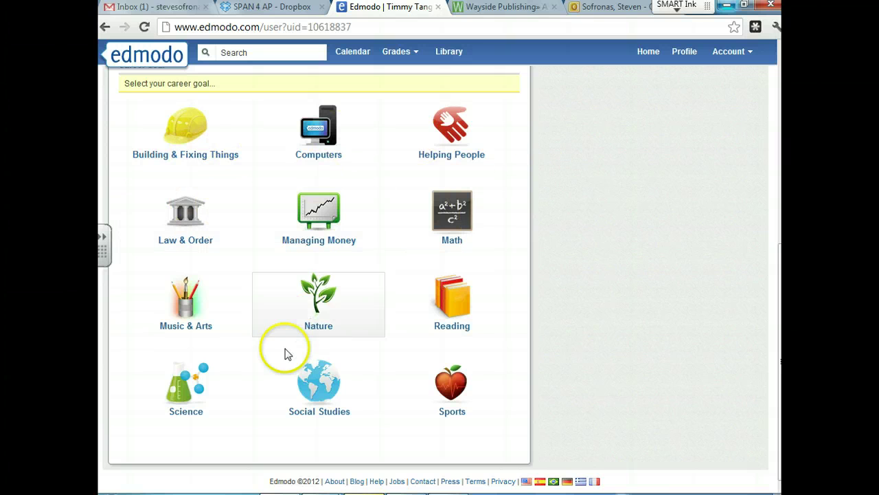
{"action": "left_click", "coordinate": [180, 306]}
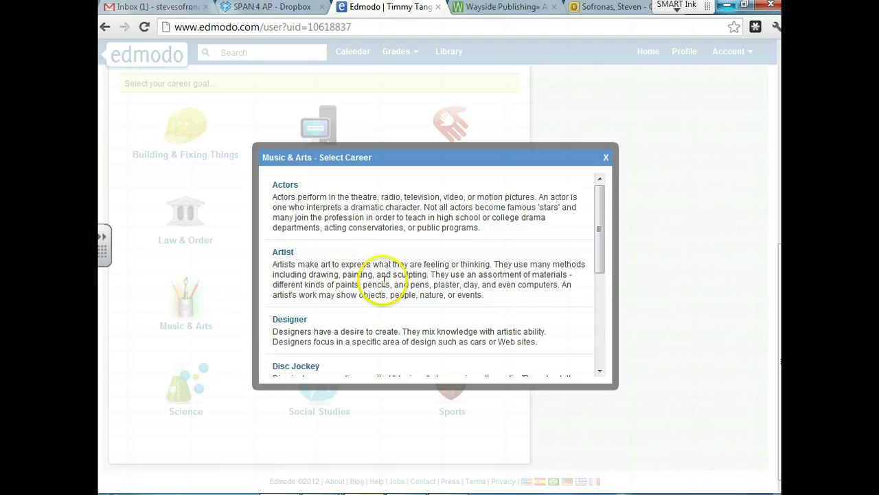
{"action": "left_click_drag", "start_coordinate": [603, 230], "coordinate": [605, 328]}
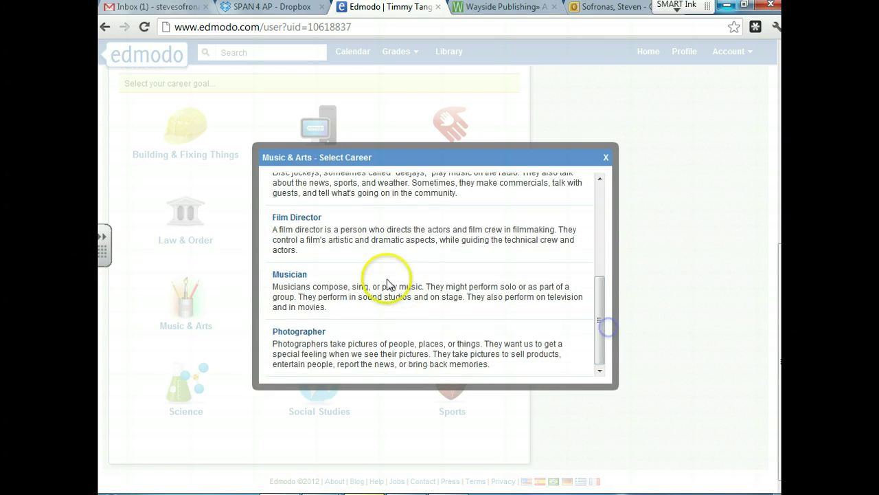
{"action": "left_click", "coordinate": [291, 276]}
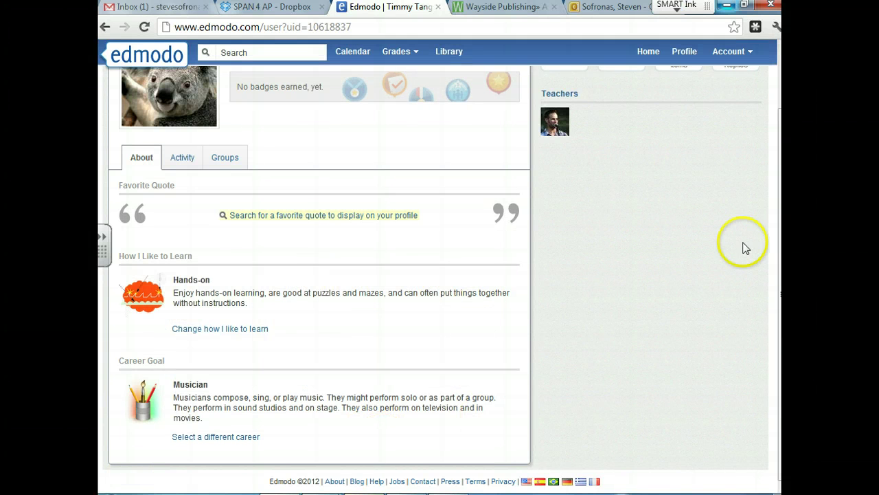
{"action": "scroll", "coordinate": [440, 275], "scroll_direction": "up", "scroll_amount": 1}
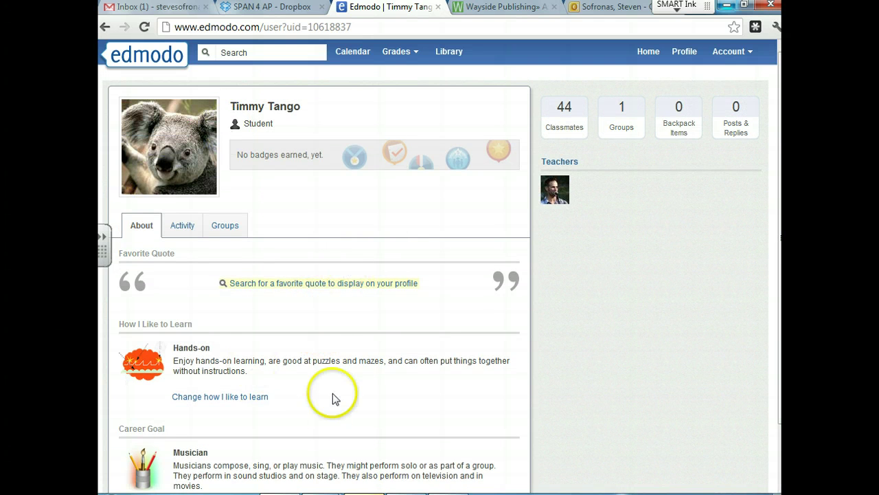
Return to the home page, open the late assignment notification and view the "Quien soy yo: Part 2" video attached to it.
{"action": "left_click", "coordinate": [648, 51]}
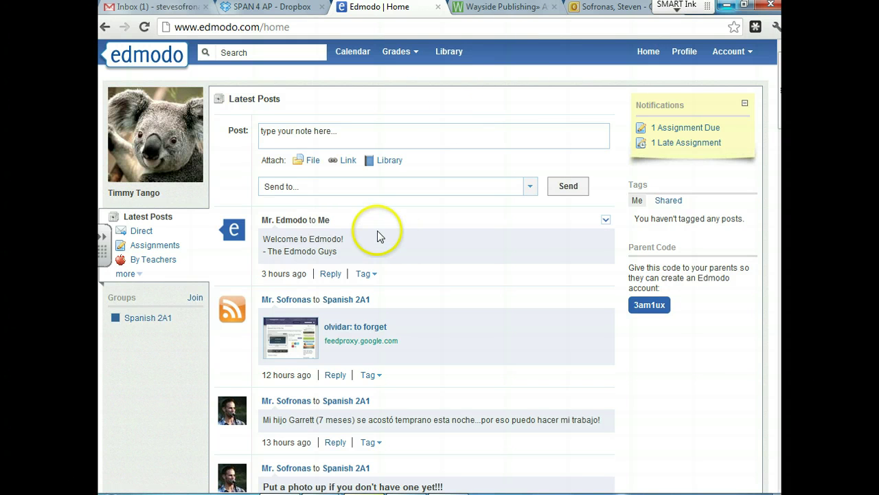
{"action": "left_click", "coordinate": [682, 146]}
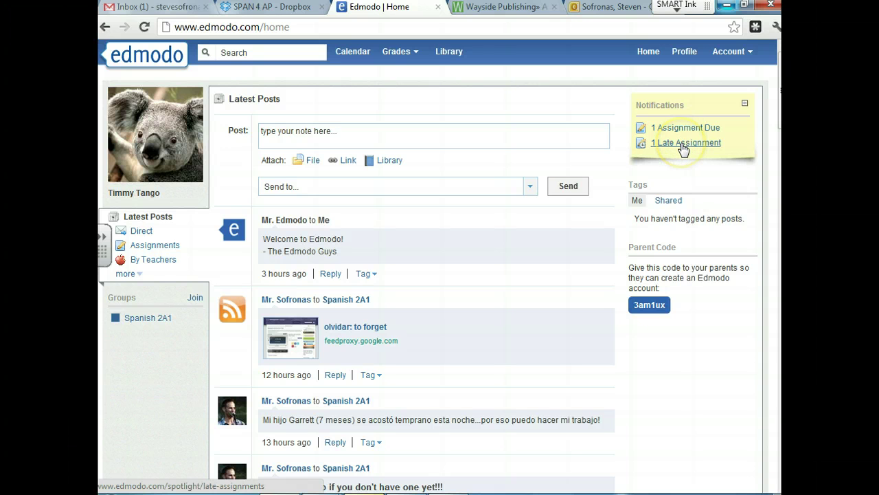
{"action": "left_click", "coordinate": [682, 146]}
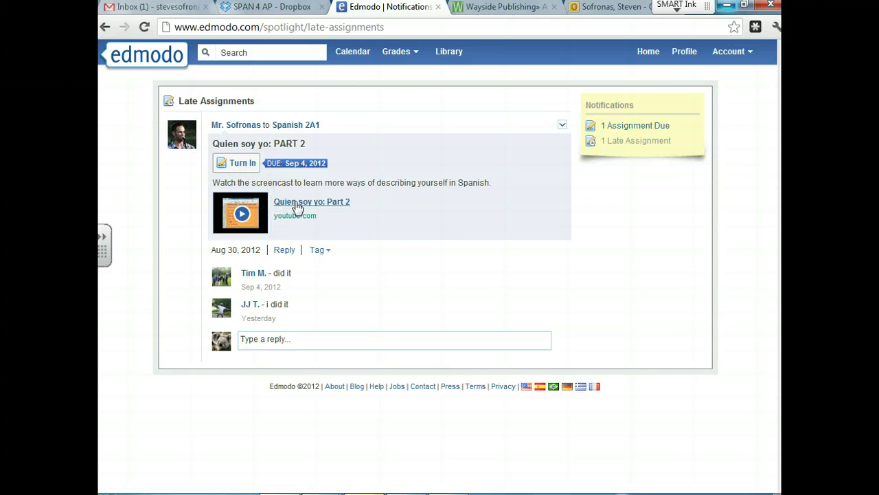
{"action": "left_click", "coordinate": [241, 209]}
{"action": "left_click", "coordinate": [289, 206]}
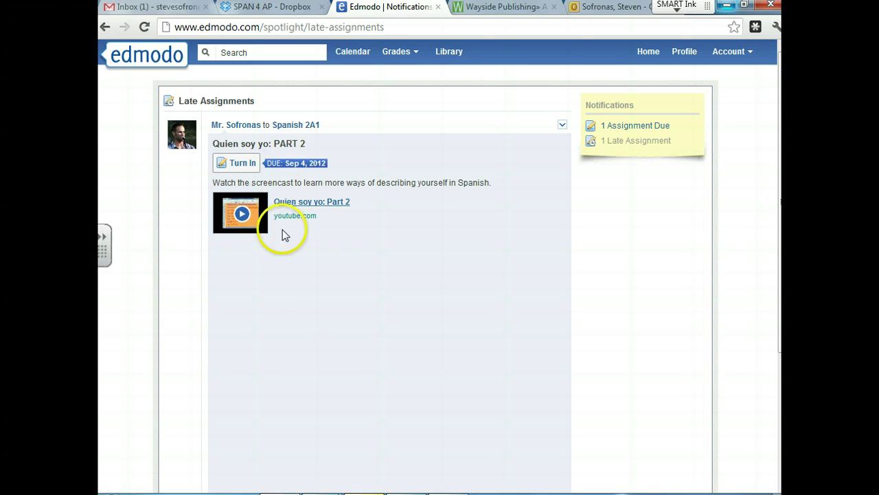
Draft the turn-in response "Specific response in Spanish relates to the screencast..." for the late assignment, and return to the home page without submitting it.
{"action": "left_click", "coordinate": [236, 169]}
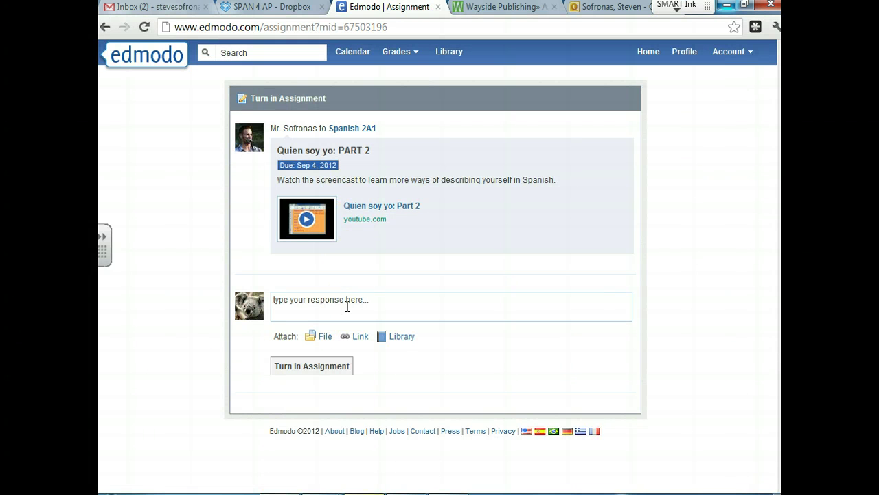
{"action": "left_click", "coordinate": [345, 306]}
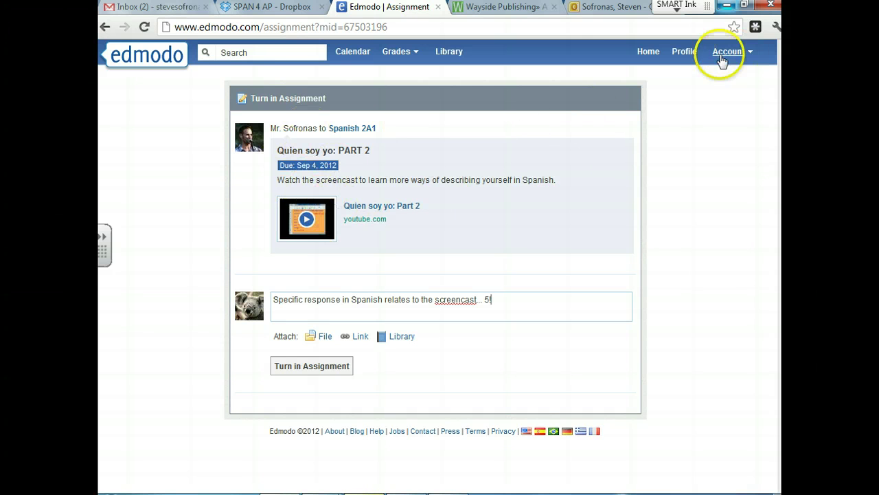
{"action": "left_click", "coordinate": [648, 53]}
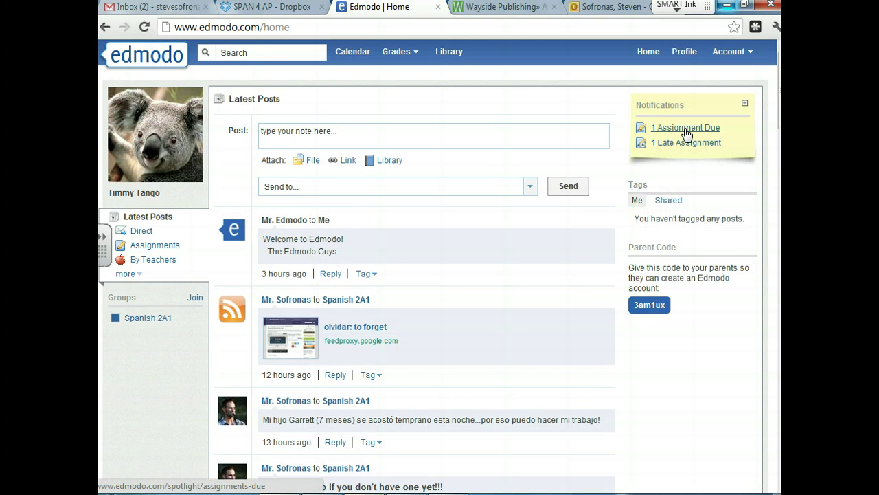
Open the assignment due notification and examine the classmates' replies under "Mastery Expressions 1".
{"action": "left_click", "coordinate": [685, 129]}
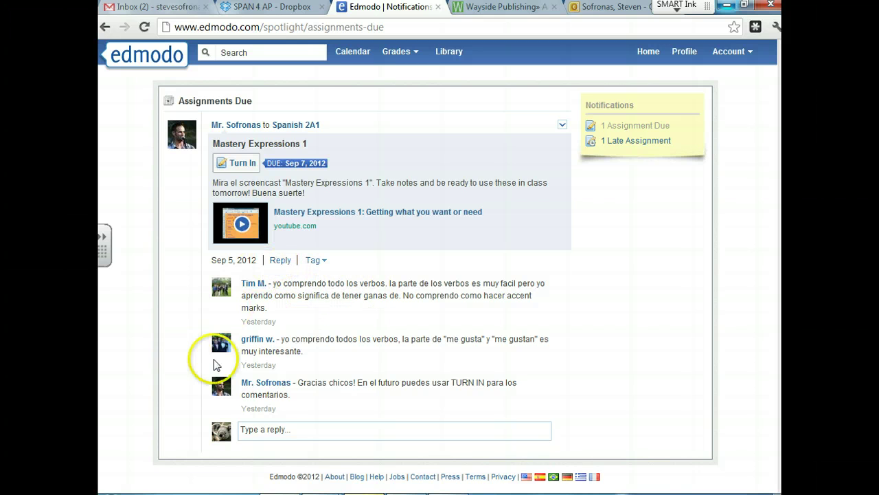
{"action": "left_click_drag", "start_coordinate": [272, 283], "coordinate": [418, 310]}
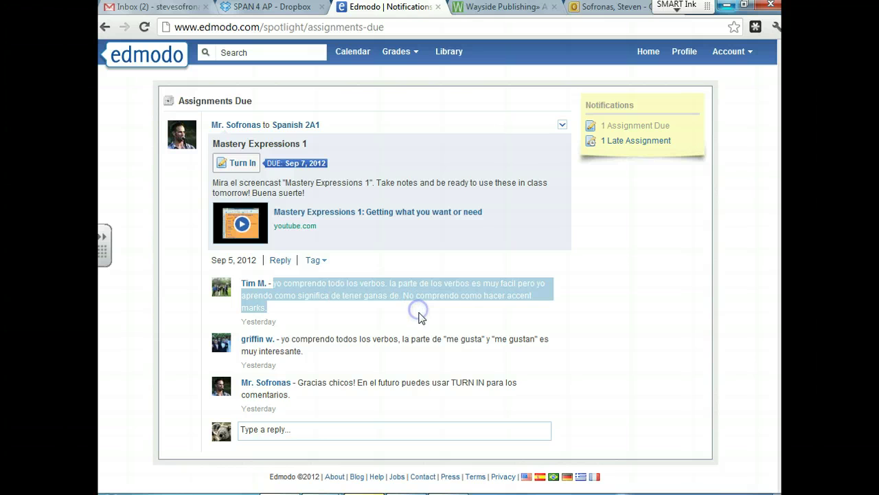
{"action": "left_click", "coordinate": [366, 349]}
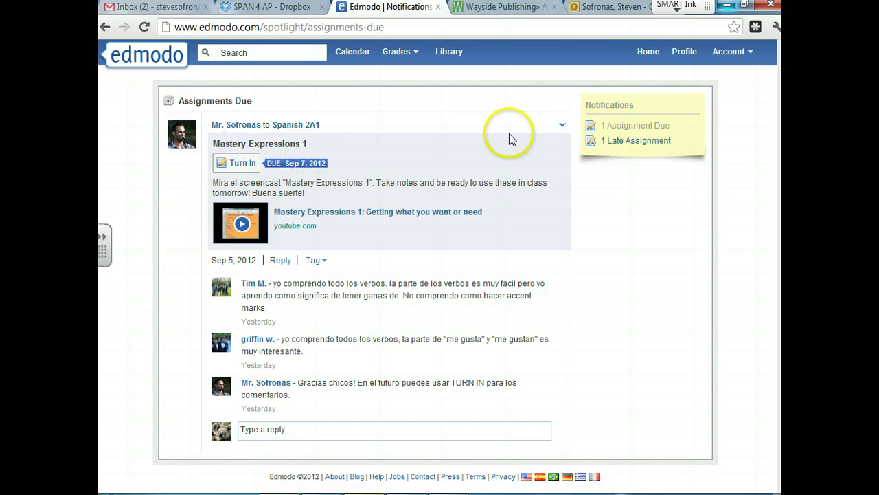
Return to the home page and post the note "What was the hw from Friday?" to the Spanish 2A1 group.
{"action": "left_click", "coordinate": [650, 52]}
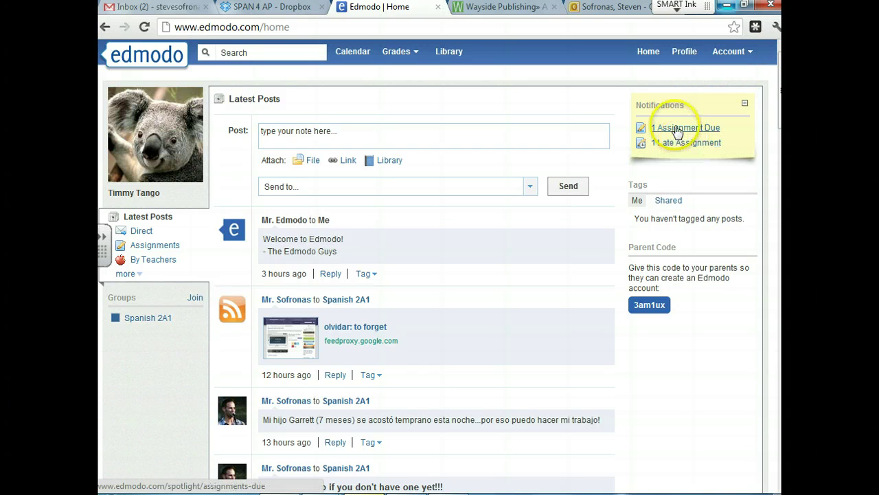
{"action": "left_click", "coordinate": [343, 134]}
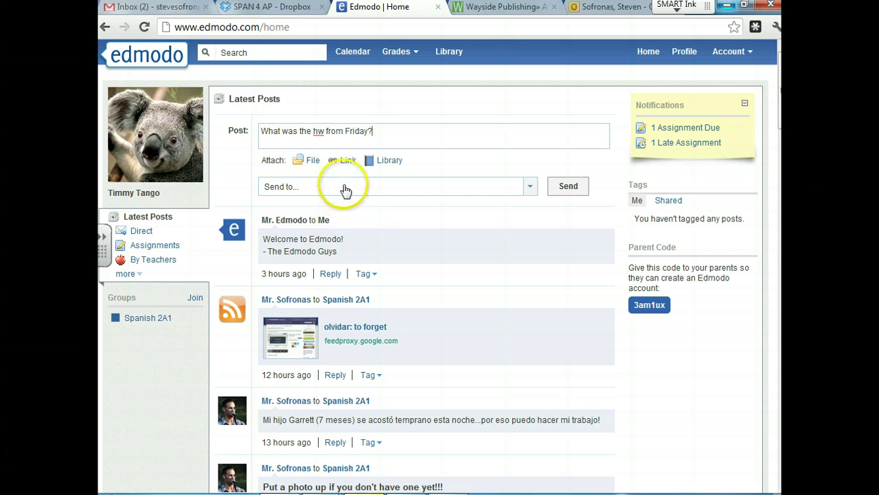
{"action": "left_click", "coordinate": [533, 187]}
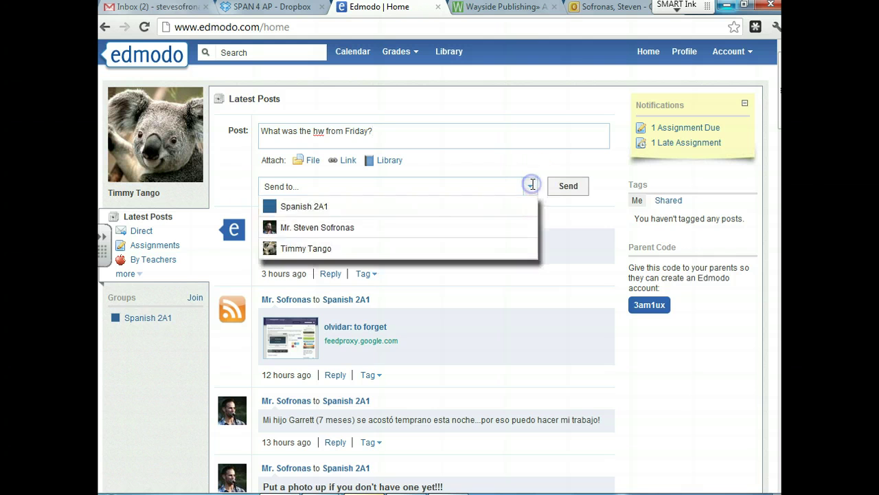
{"action": "left_click", "coordinate": [318, 213]}
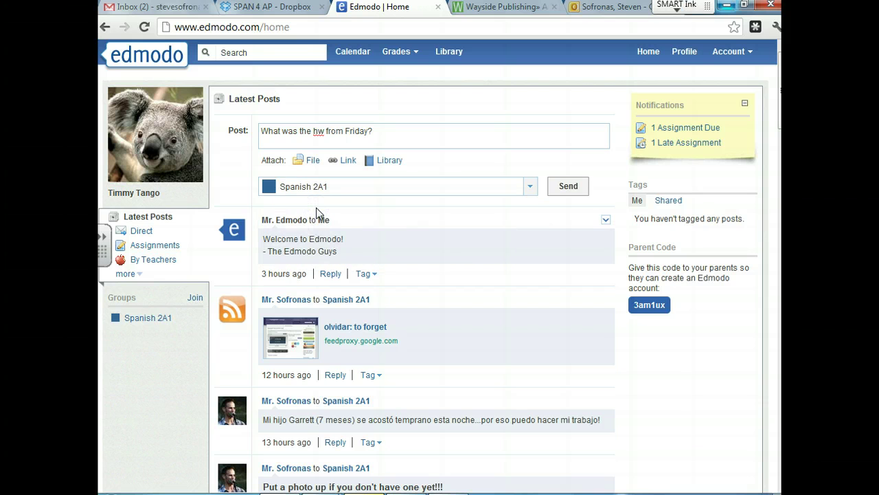
{"action": "left_click", "coordinate": [568, 192]}
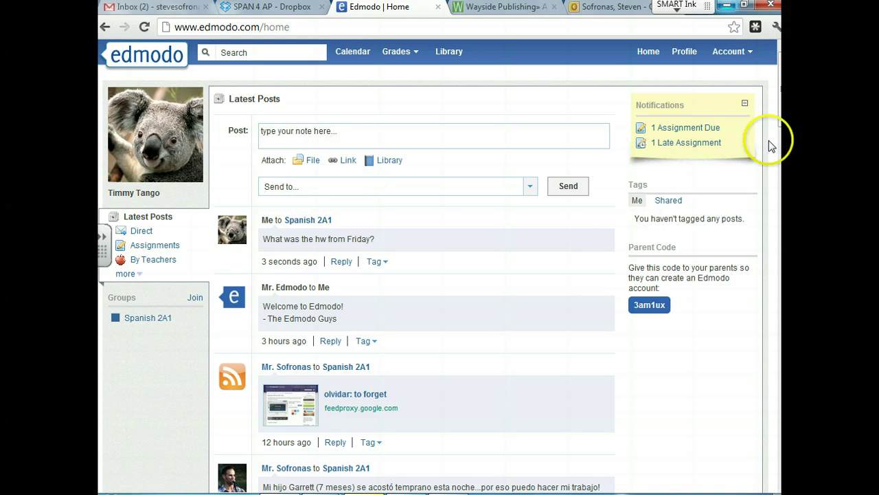
Reload the home page and view the latest posts and assignment notifications.
{"action": "double_click", "coordinate": [658, 113]}
{"action": "left_click", "coordinate": [657, 90]}
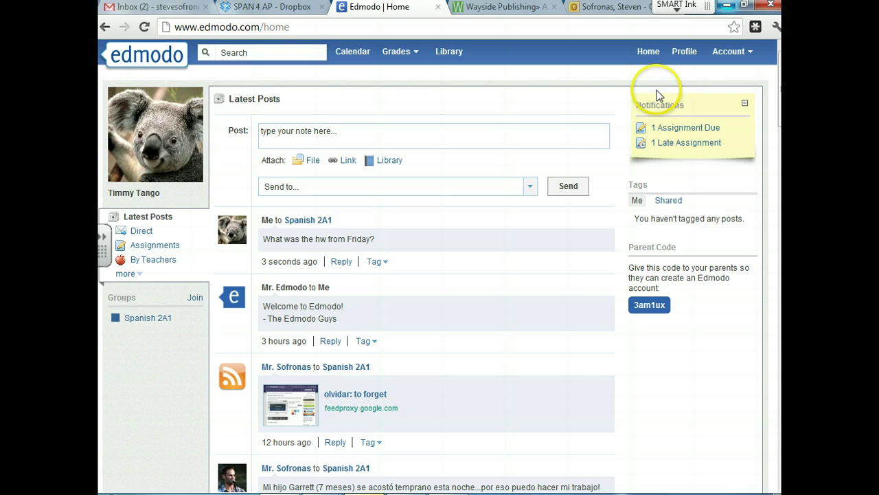
{"action": "left_click", "coordinate": [646, 53]}
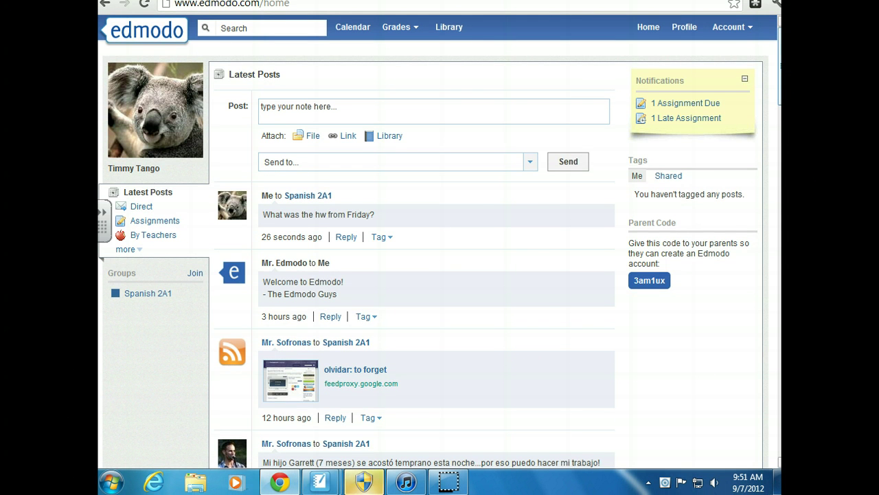
{"action": "left_click_drag", "start_coordinate": [779, 69], "coordinate": [780, 48]}
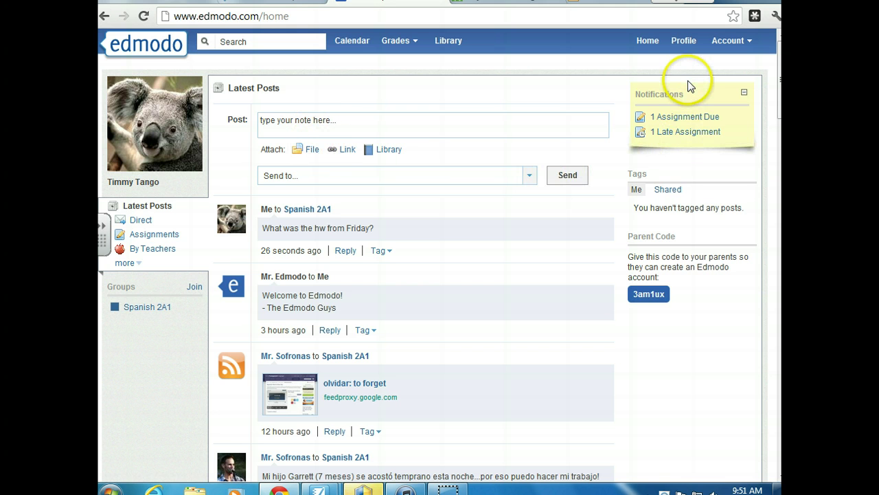
Open the library's shared "Spanish 2A1 Stuff" folder under Spanish 2A1 and look through all its files and videos.
{"action": "left_click", "coordinate": [440, 42]}
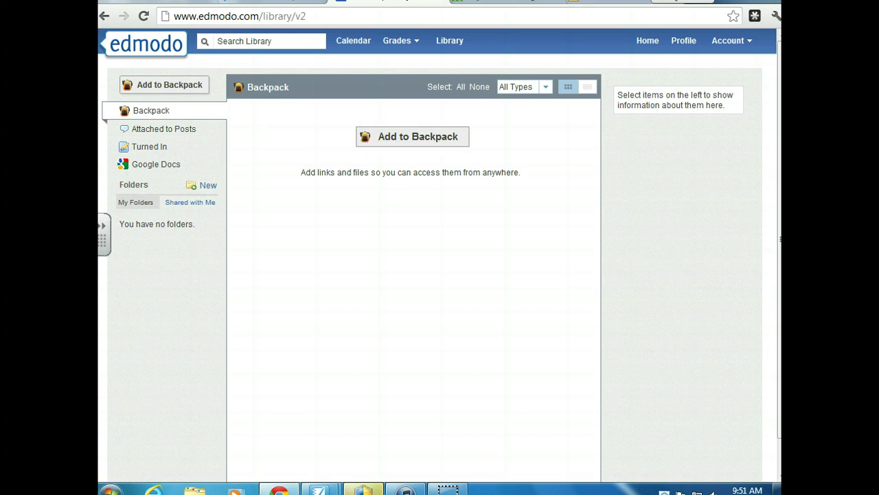
{"action": "left_click", "coordinate": [188, 205]}
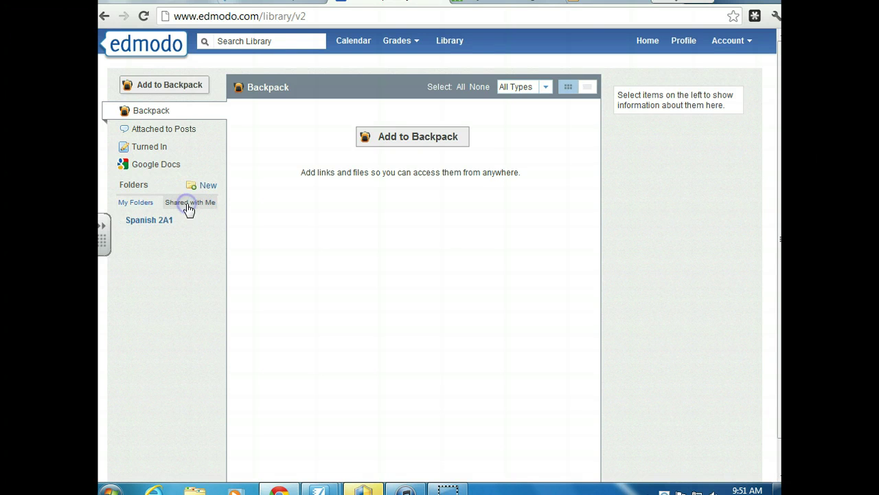
{"action": "left_click", "coordinate": [156, 224]}
{"action": "left_click", "coordinate": [165, 237]}
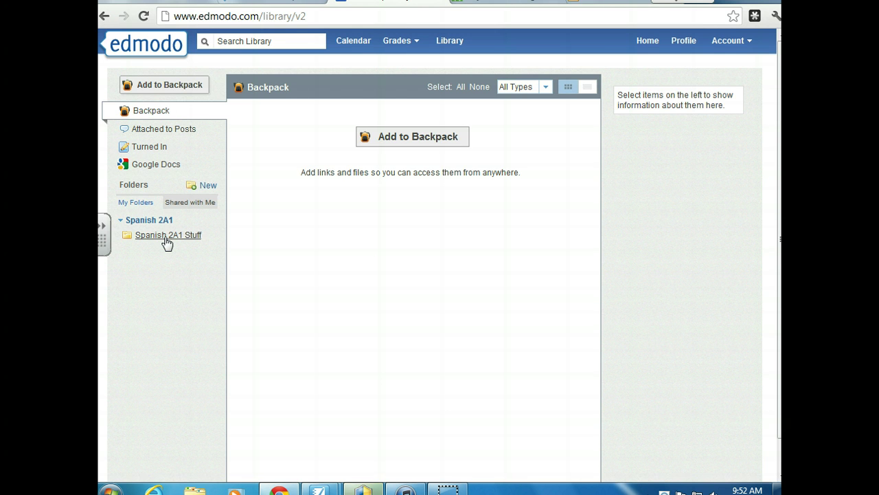
{"action": "left_click", "coordinate": [166, 238]}
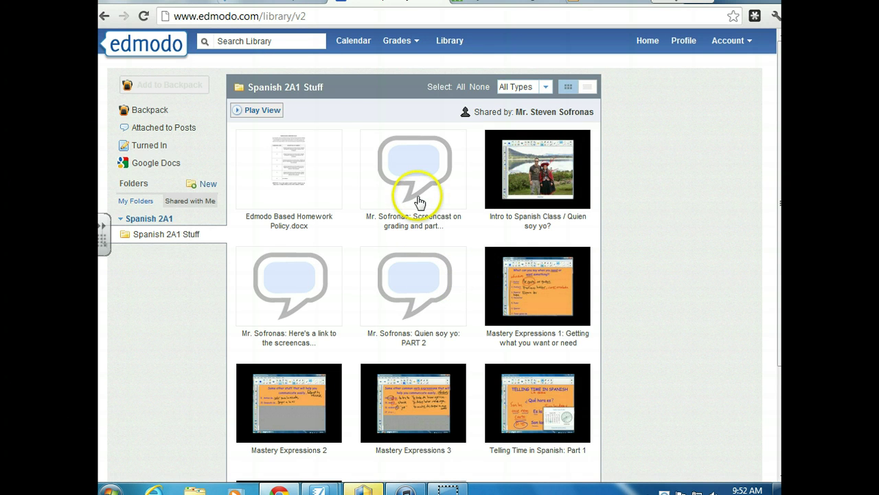
{"action": "scroll", "coordinate": [739, 191], "scroll_direction": "down", "scroll_amount": 2}
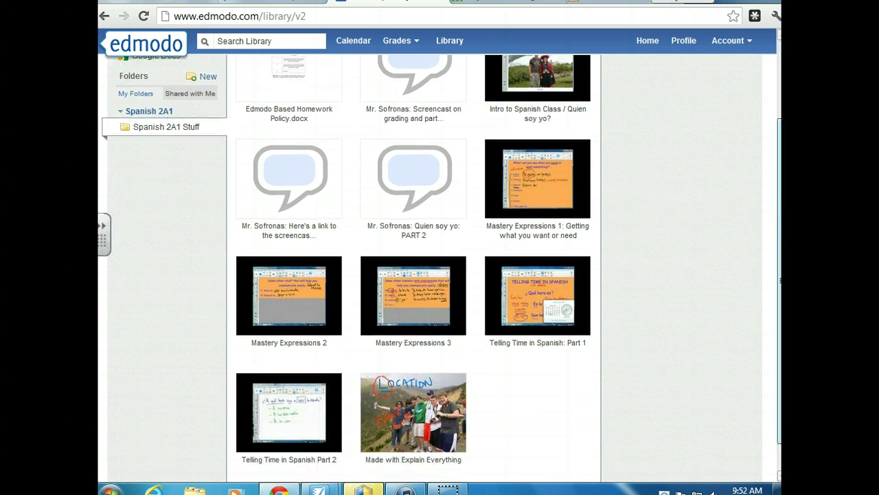
{"action": "scroll", "coordinate": [631, 353], "scroll_direction": "down", "scroll_amount": 1}
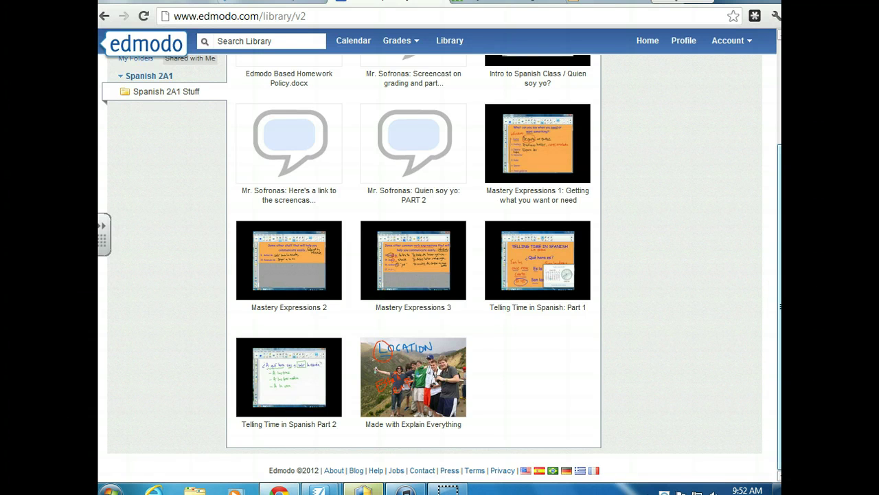
{"action": "scroll", "coordinate": [439, 254], "scroll_direction": "up", "scroll_amount": 1}
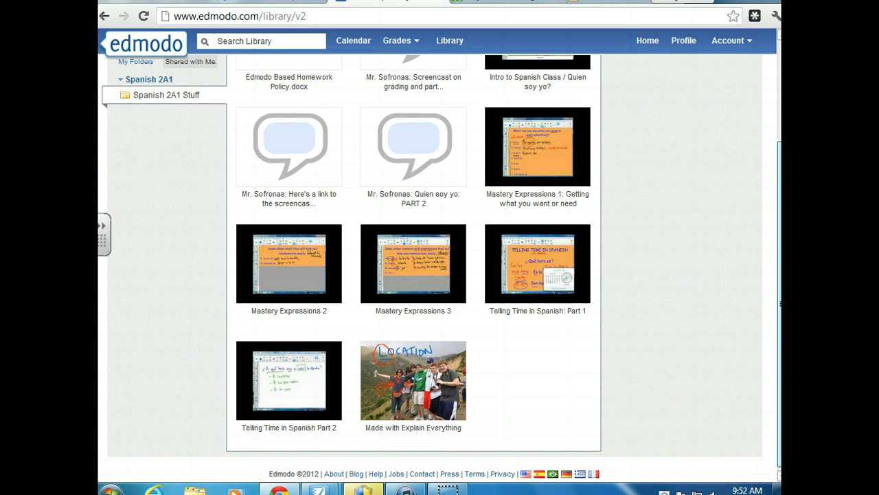
{"action": "scroll", "coordinate": [684, 199], "scroll_direction": "up", "scroll_amount": 5}
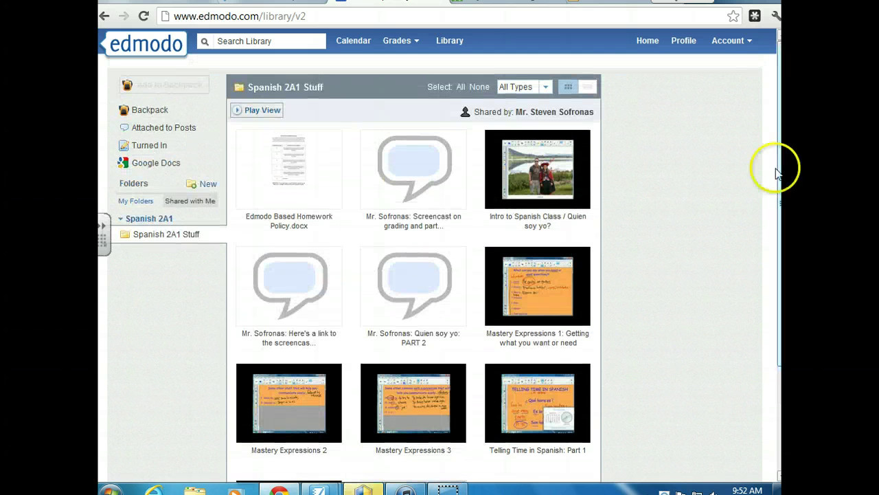
Check the library's personal folders, and reopen the shared "Spanish 2A1 Stuff" folder.
{"action": "left_click", "coordinate": [136, 200]}
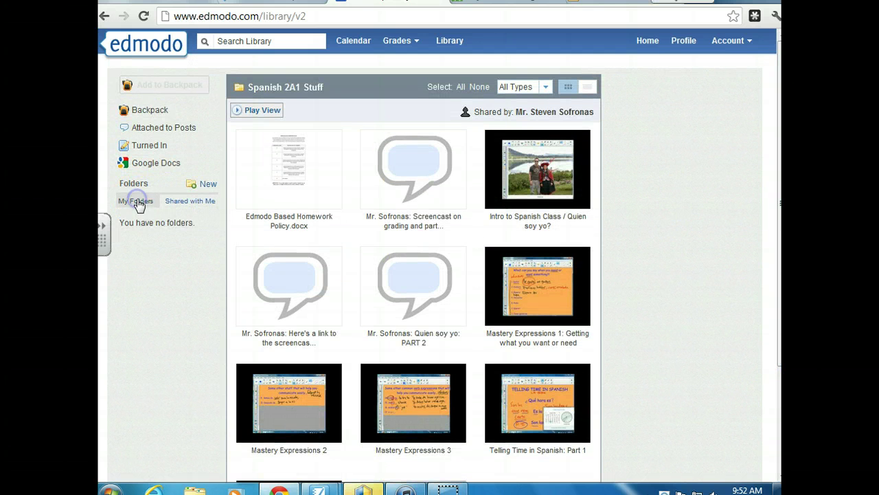
{"action": "left_click", "coordinate": [196, 201]}
{"action": "left_click", "coordinate": [170, 234]}
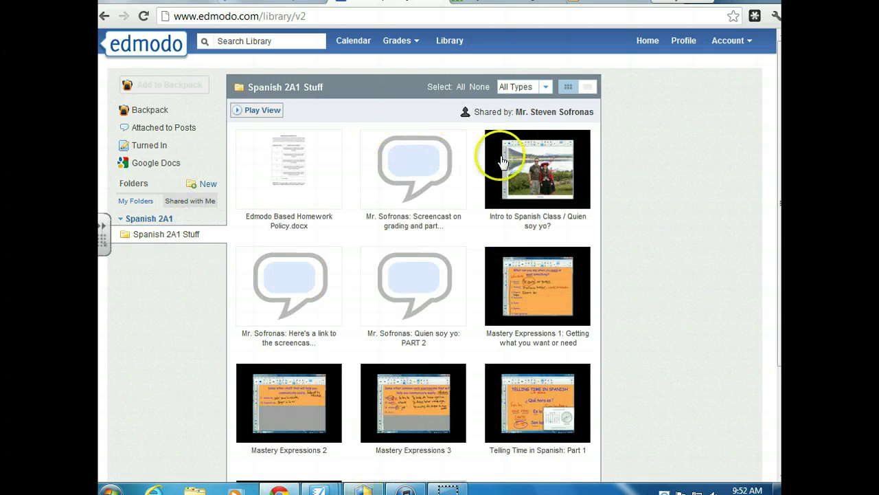
Select the Intro to Spanish Class, Mastery Expressions 1 and 3, and Telling Time Part 1 videos, view their folder option, and clear the selection.
{"action": "left_click", "coordinate": [547, 171]}
{"action": "left_click", "coordinate": [554, 281], "text": "ctrl"}
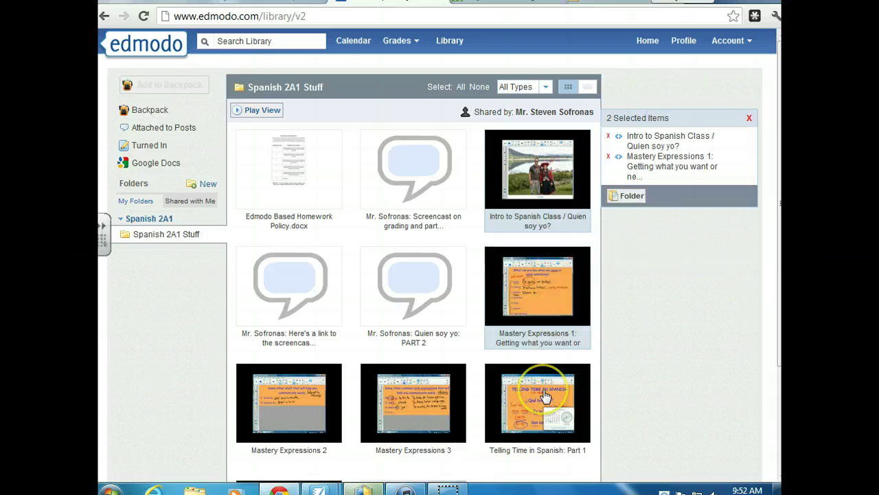
{"action": "left_click", "coordinate": [545, 397], "text": "ctrl"}
{"action": "left_click", "coordinate": [397, 395], "text": "ctrl"}
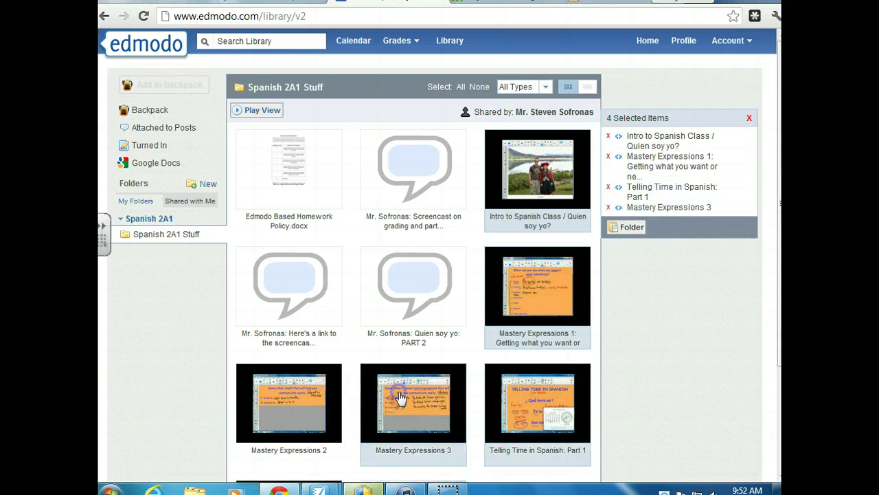
{"action": "left_click", "coordinate": [626, 227]}
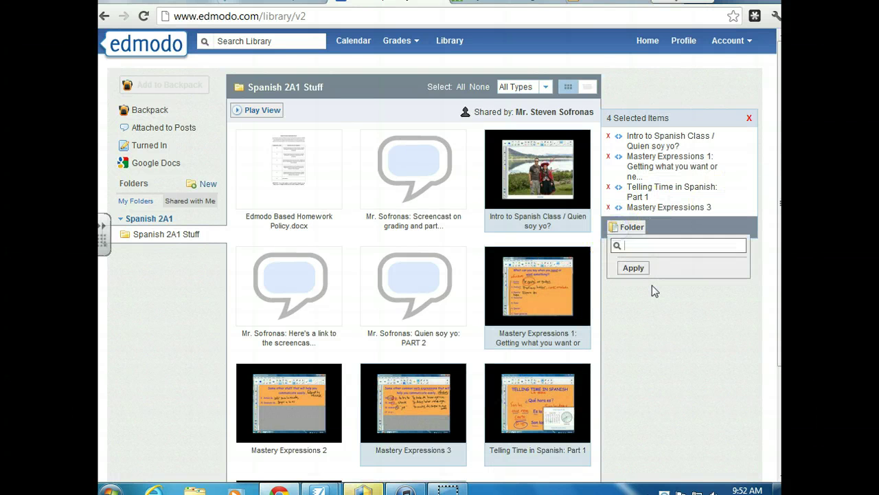
{"action": "left_click", "coordinate": [750, 119]}
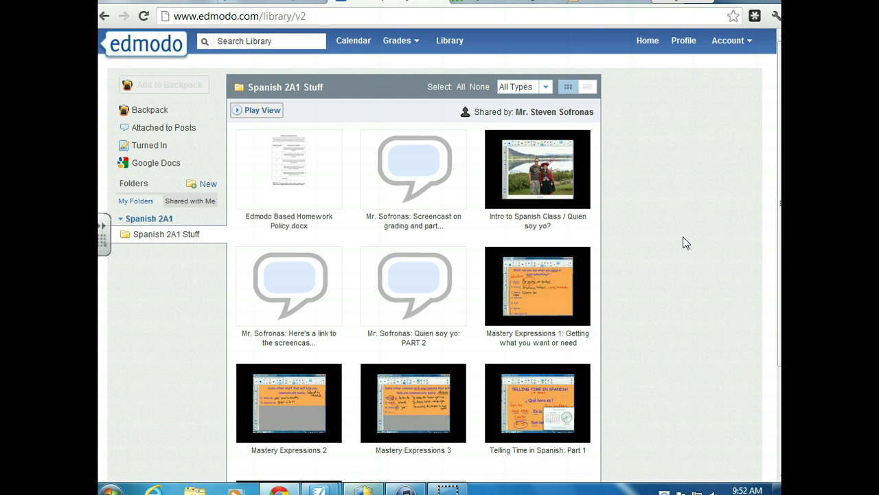
Leave the library and return to the home page with the latest posts.
{"action": "left_click", "coordinate": [647, 40]}
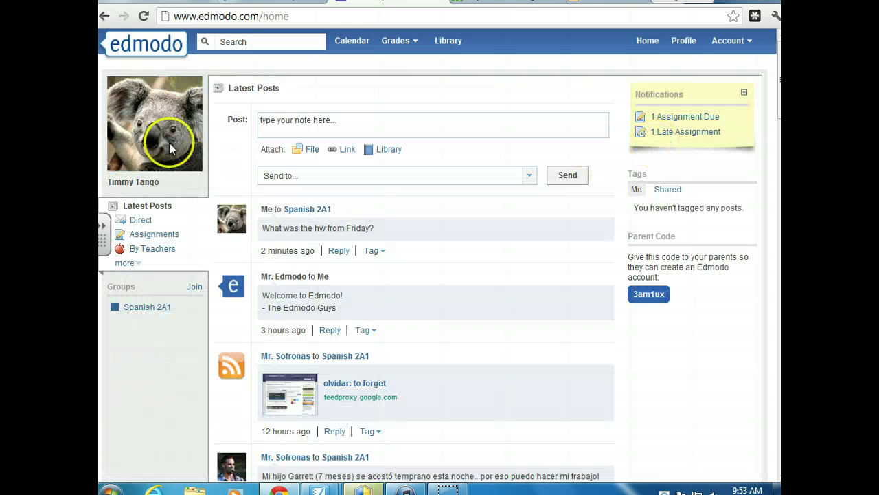